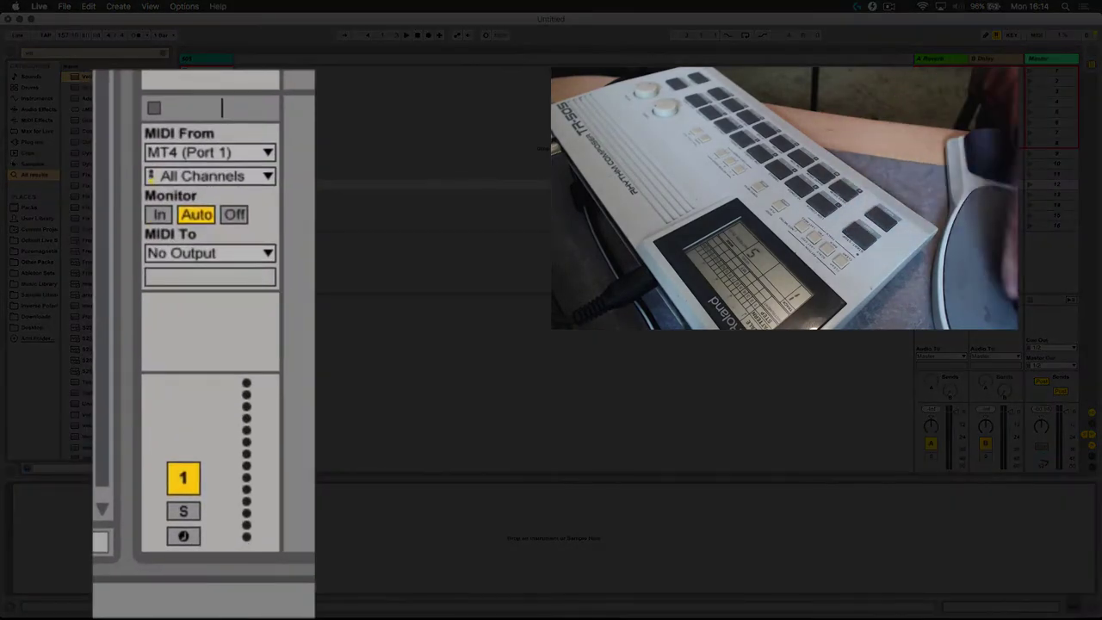
Set the 505 track's input monitoring to In and load the External Instrument device onto the track
{"action": "left_click", "coordinate": [187, 342]}
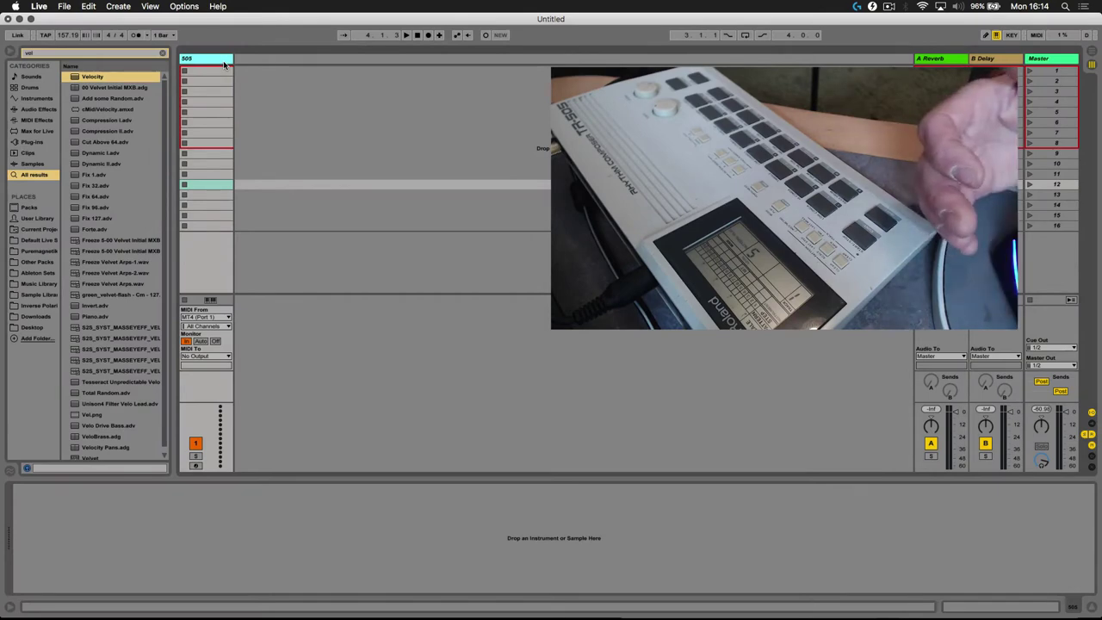
{"action": "key", "text": "super+f"}
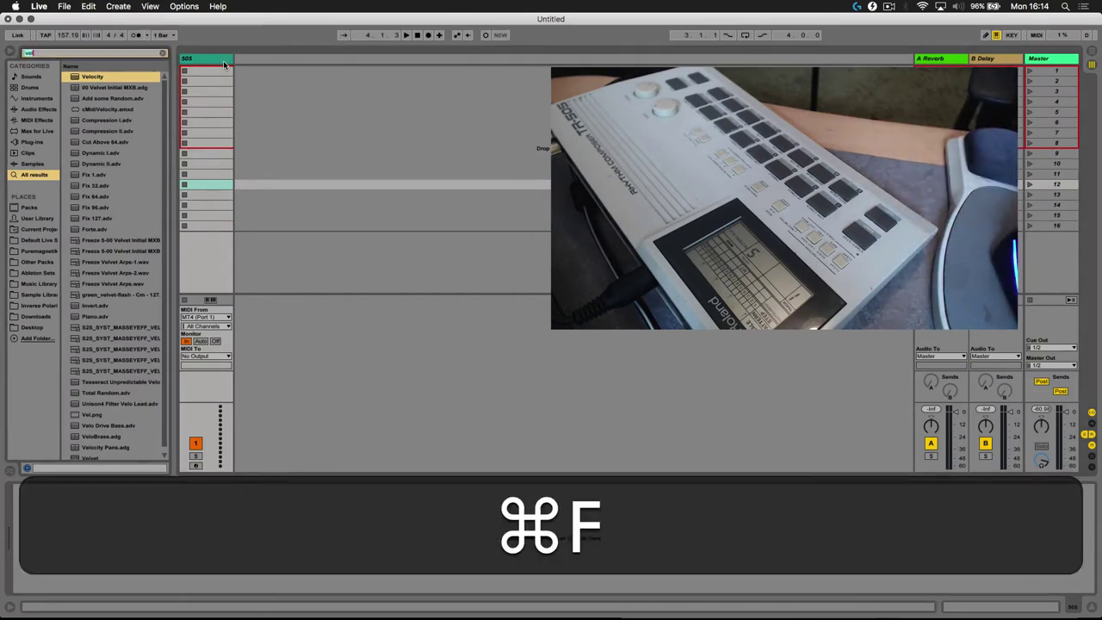
{"action": "type", "text": "ext"}
{"action": "key", "text": "Down"}
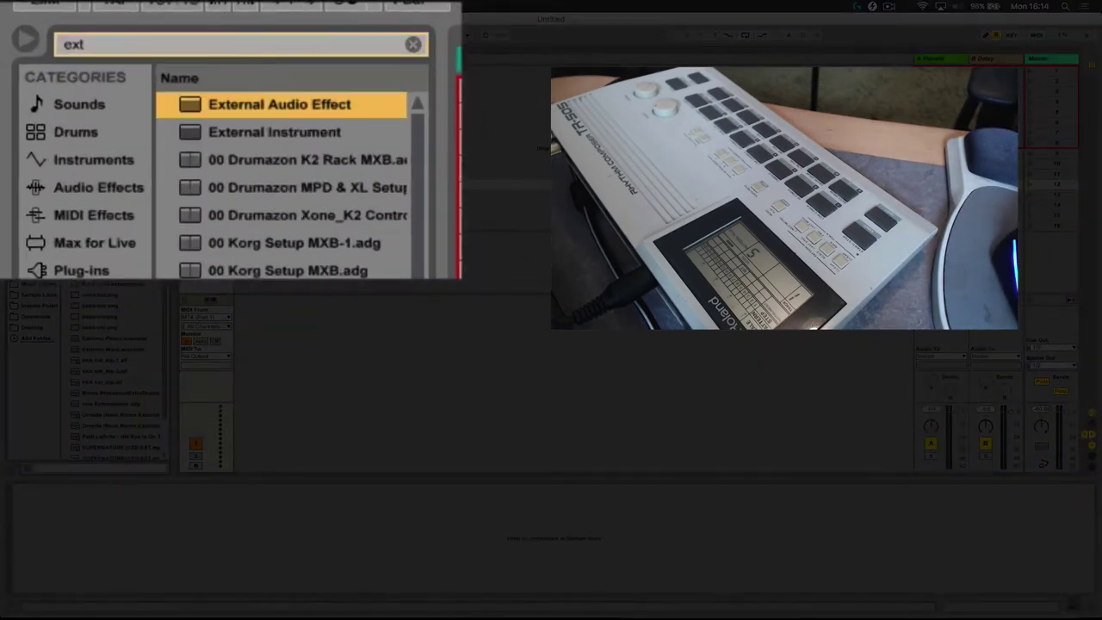
{"action": "key", "text": "Down"}
{"action": "key", "text": "Return"}
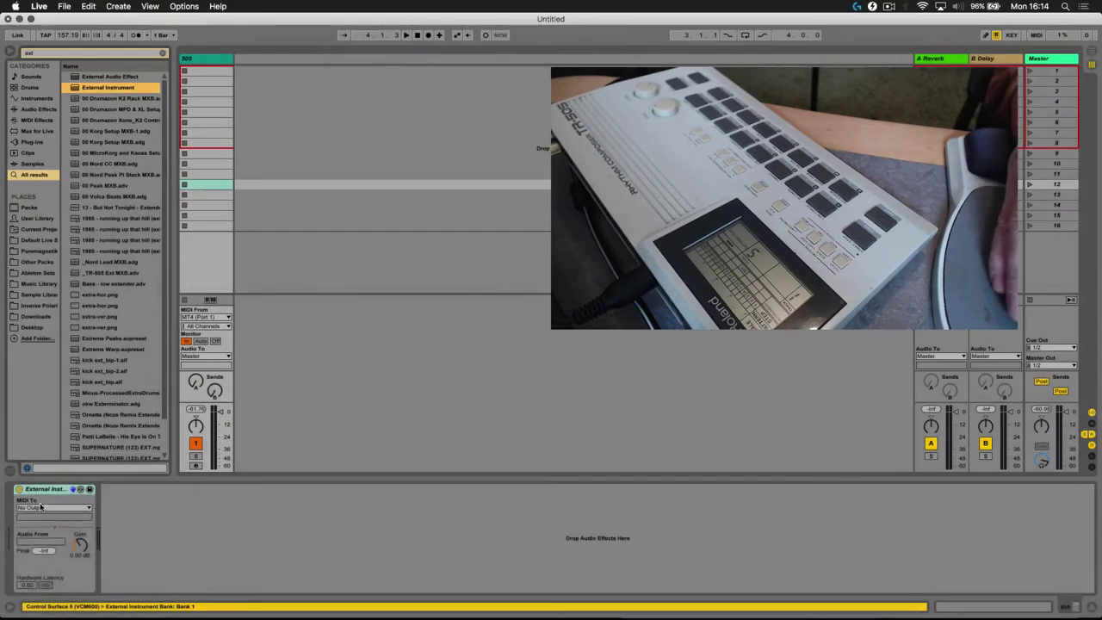
Route the External Instrument's MIDI to Peak and take its audio from input 21/22
{"action": "left_click", "coordinate": [52, 507]}
{"action": "left_click", "coordinate": [138, 501]}
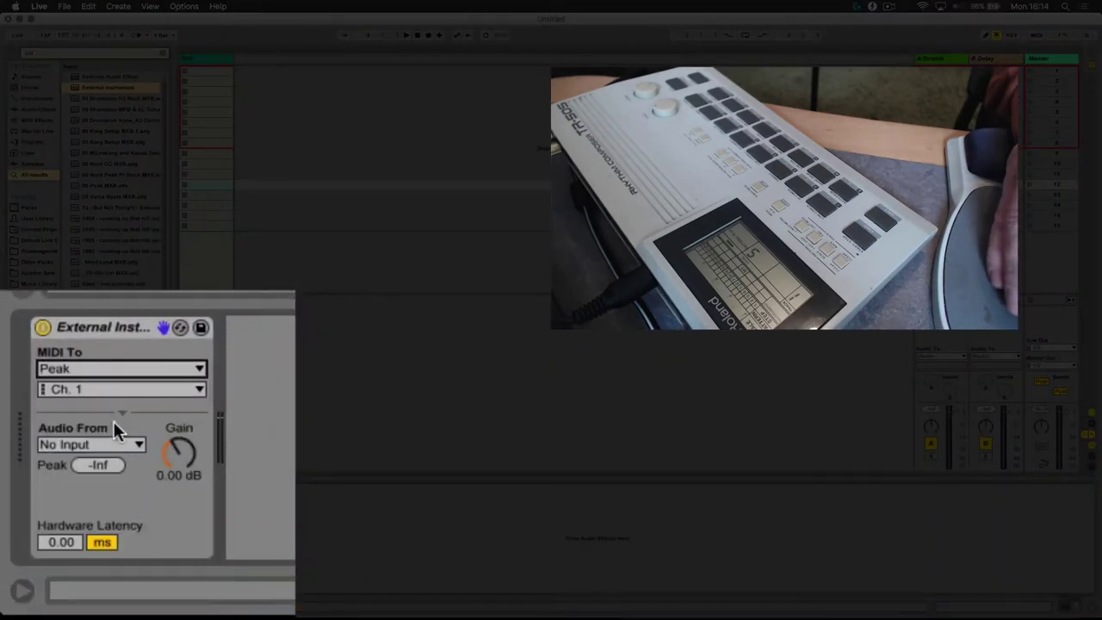
{"action": "left_click", "coordinate": [103, 440]}
{"action": "left_click", "coordinate": [78, 296]}
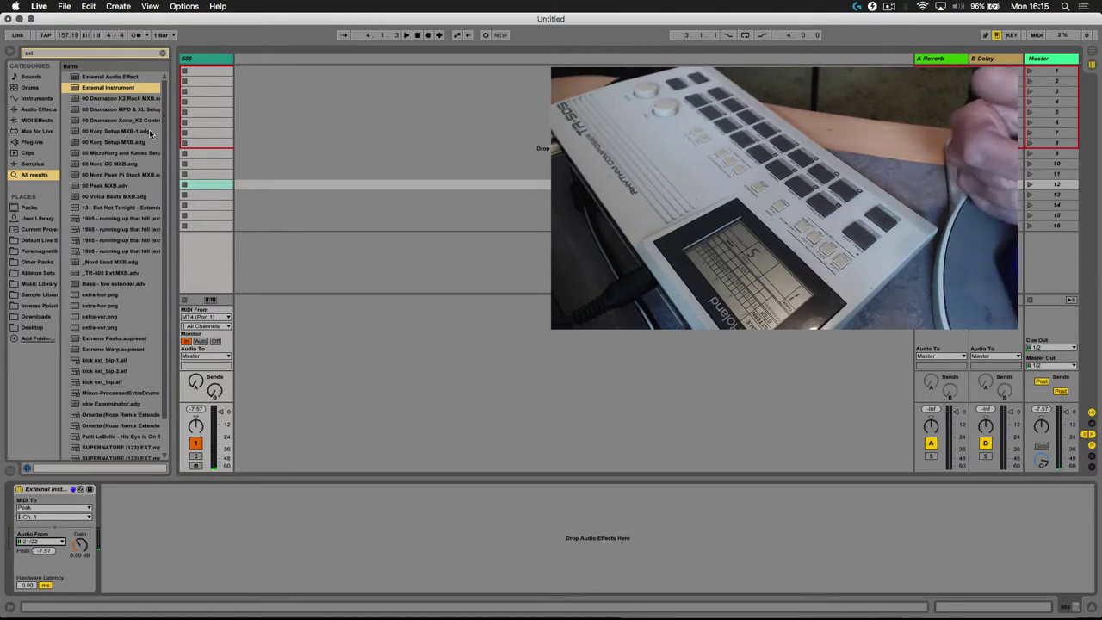
Create and launch a MIDI clip in the 505 track's first slot with a Pitch Bend envelope rising from centre to maximum at 1.3, then falling to minimum
{"action": "left_click", "coordinate": [219, 63]}
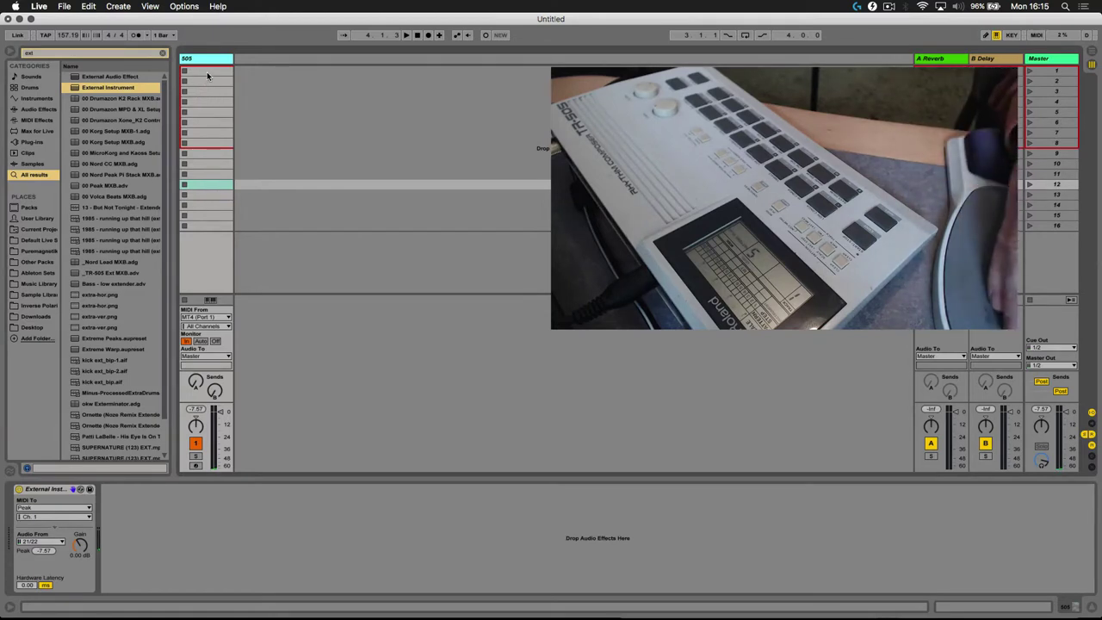
{"action": "double_click", "coordinate": [207, 74]}
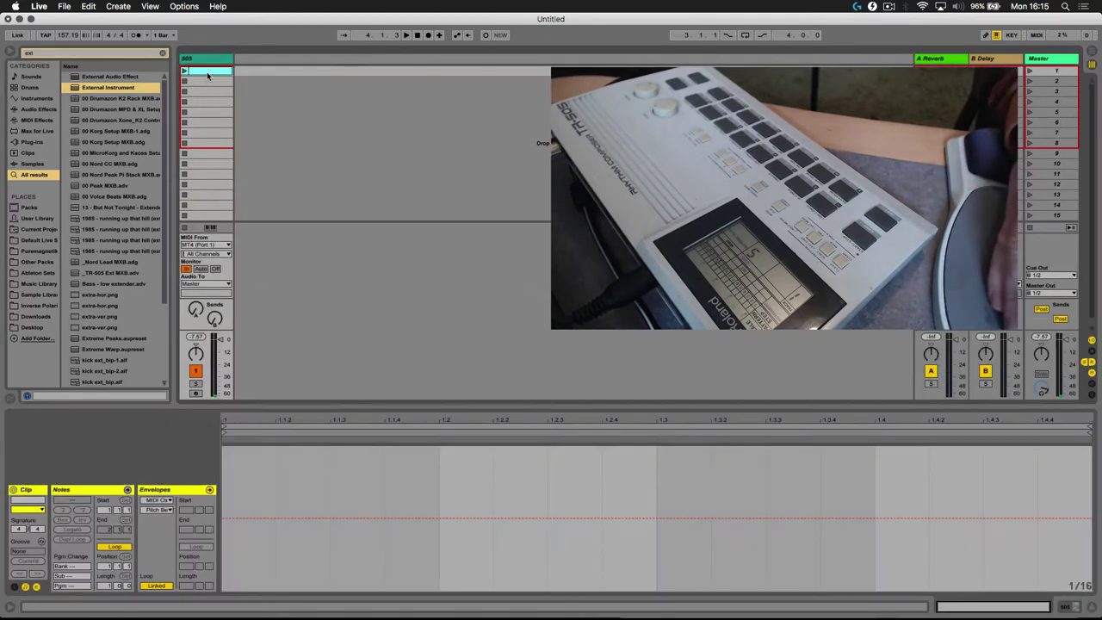
{"action": "left_click", "coordinate": [162, 501]}
{"action": "left_click", "coordinate": [163, 516]}
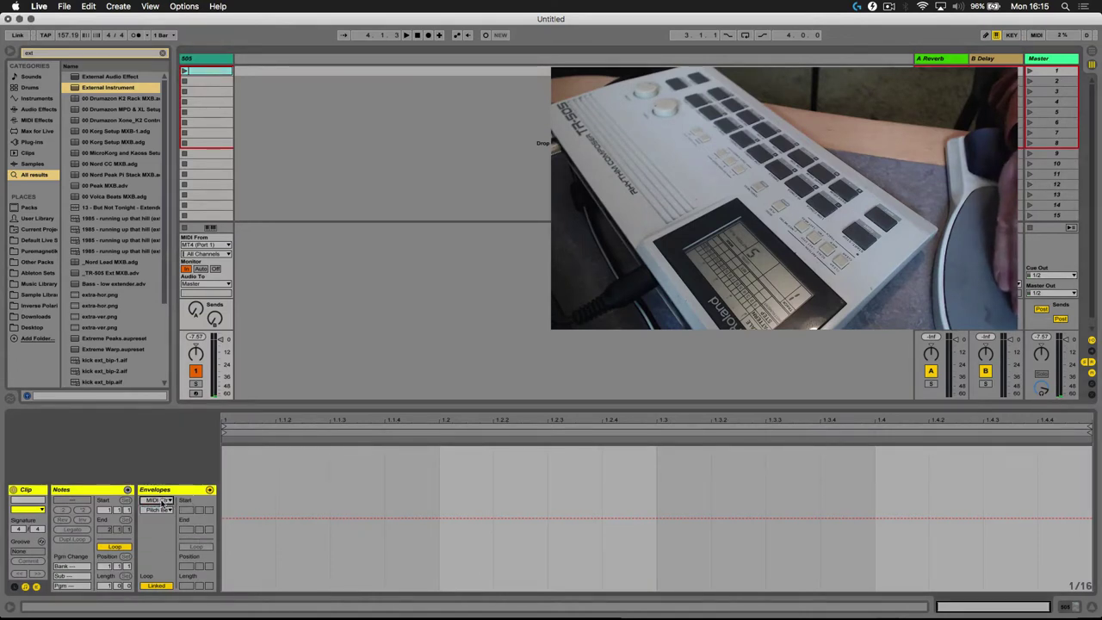
{"action": "left_click", "coordinate": [162, 511]}
{"action": "left_click", "coordinate": [162, 512]}
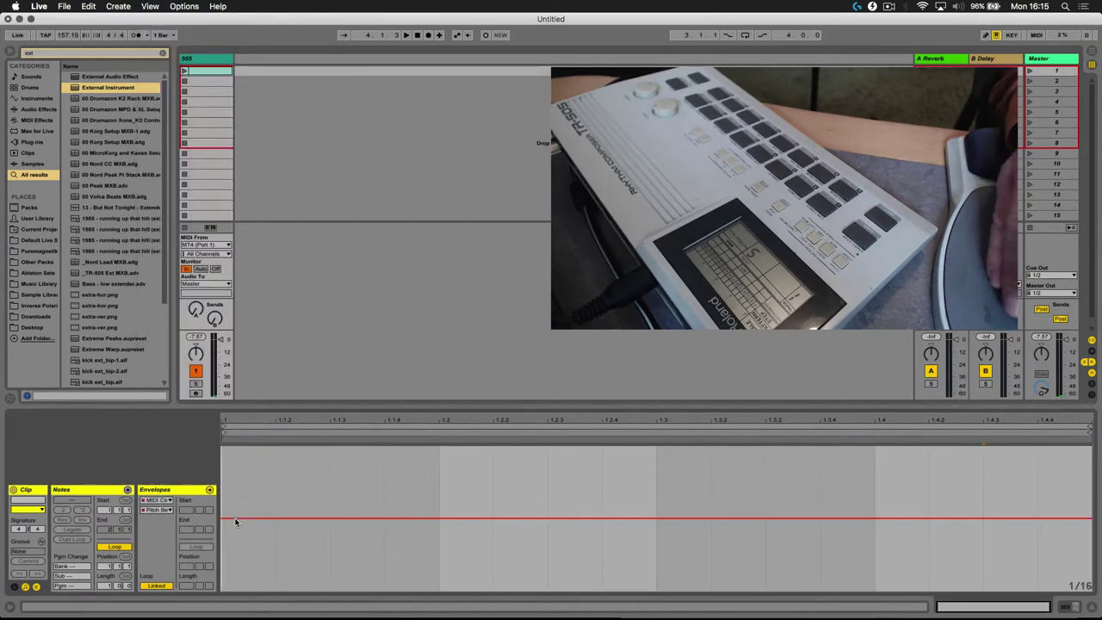
{"action": "left_click_drag", "start_coordinate": [313, 519], "coordinate": [1089, 594]}
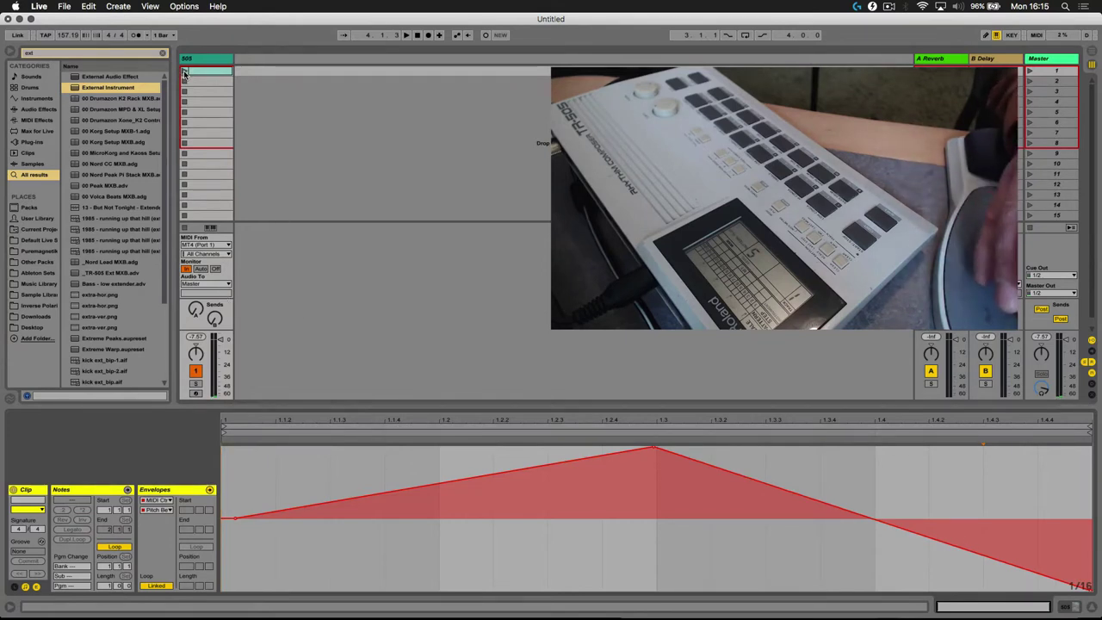
{"action": "left_click", "coordinate": [184, 73]}
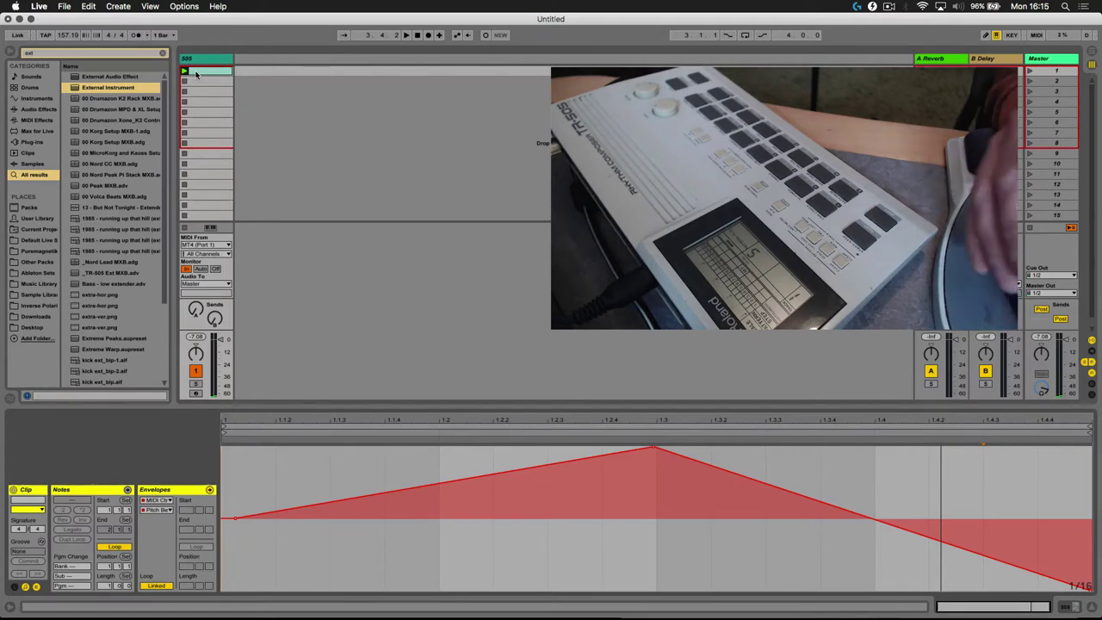
Add a second MIDI track and move the External Instrument device from the 505 track onto it
{"action": "left_click", "coordinate": [205, 61]}
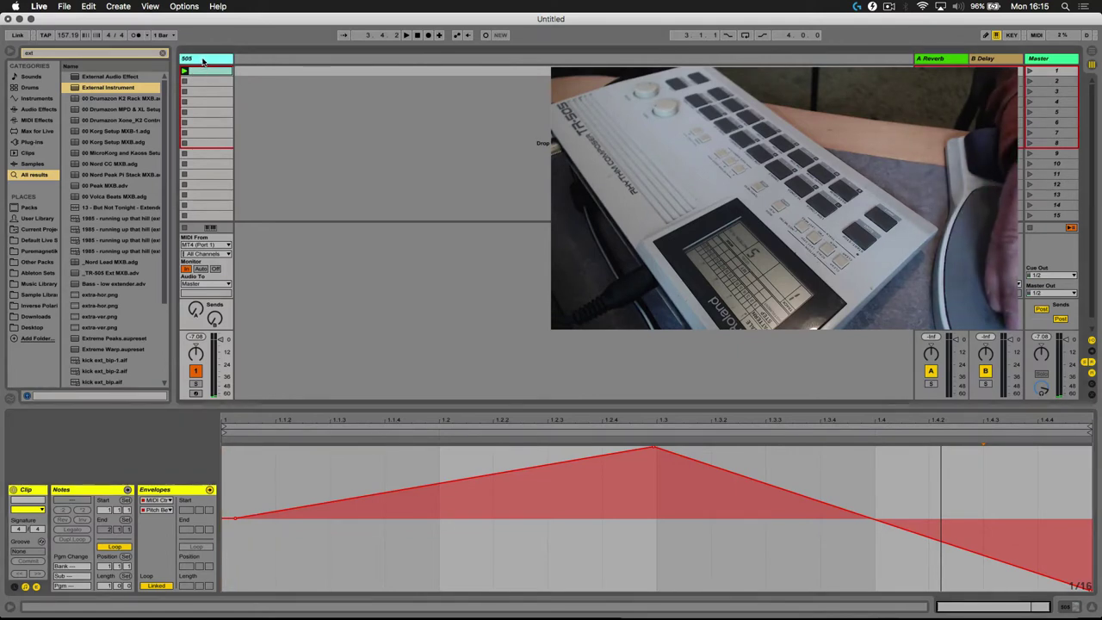
{"action": "key", "text": "super+shift+t"}
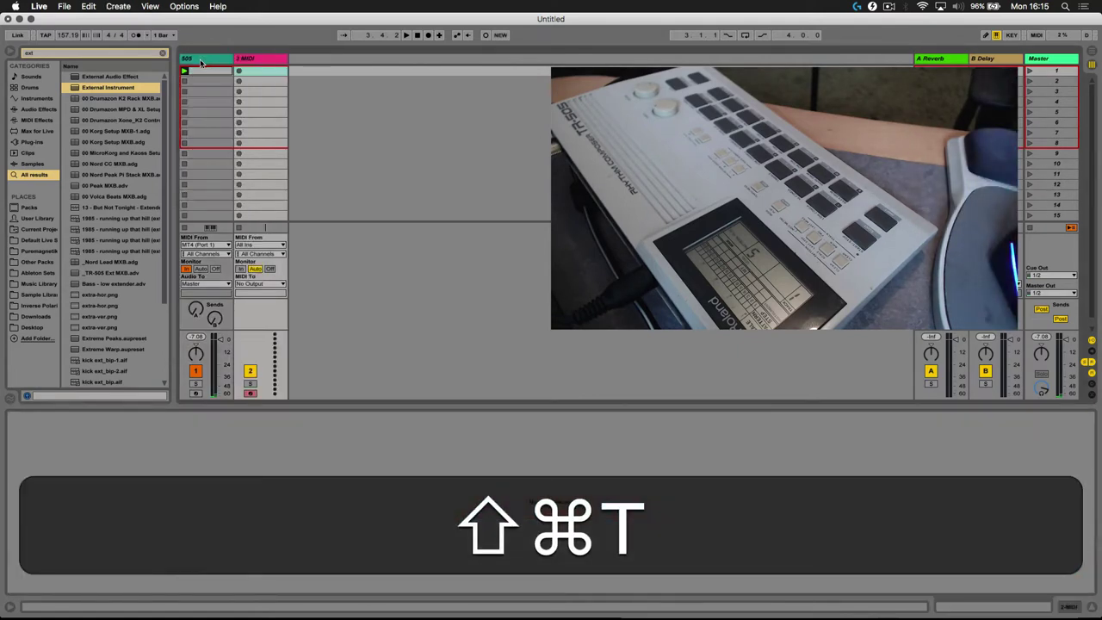
{"action": "left_click", "coordinate": [201, 60]}
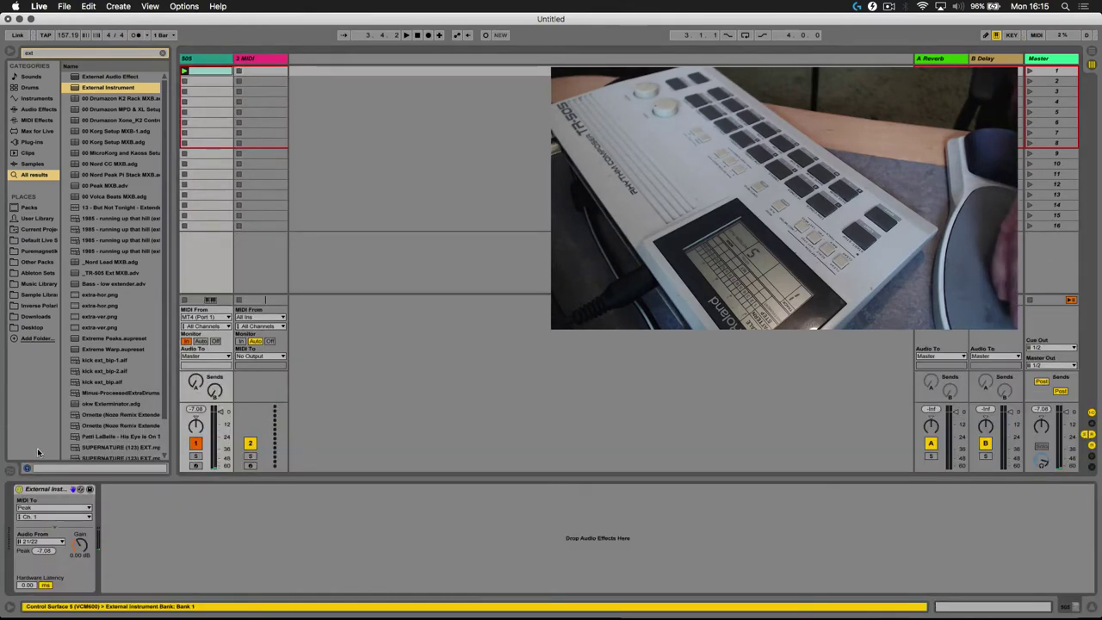
{"action": "key", "text": "Right"}
{"action": "left_click_drag", "start_coordinate": [264, 62], "coordinate": [264, 60]}
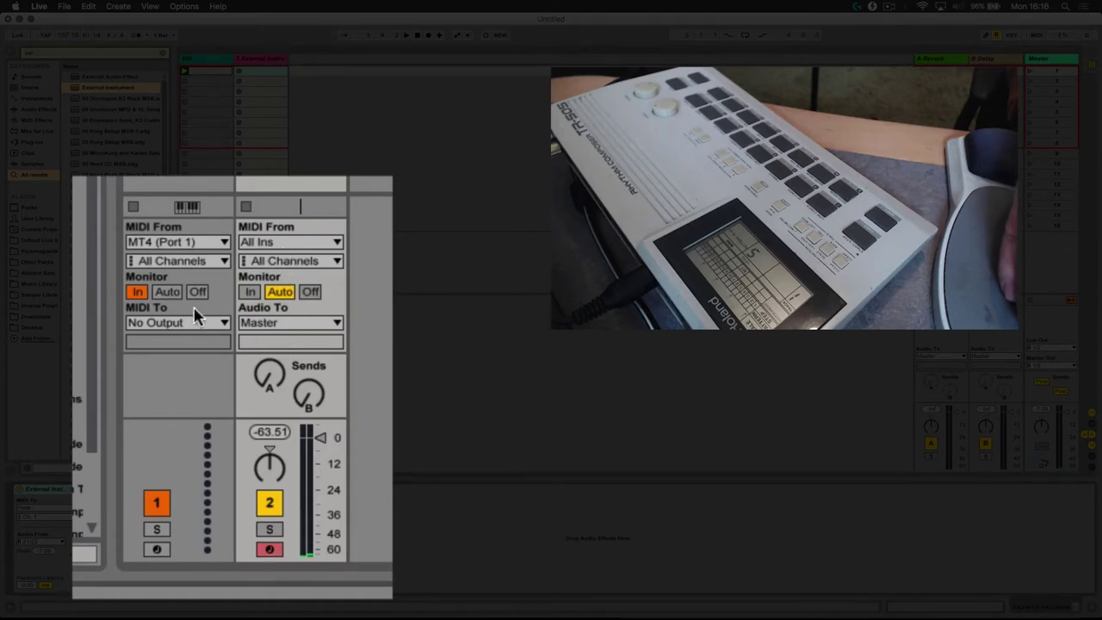
Send the 505 track's MIDI output to Peak and set its input monitoring to Auto
{"action": "left_click", "coordinate": [178, 324]}
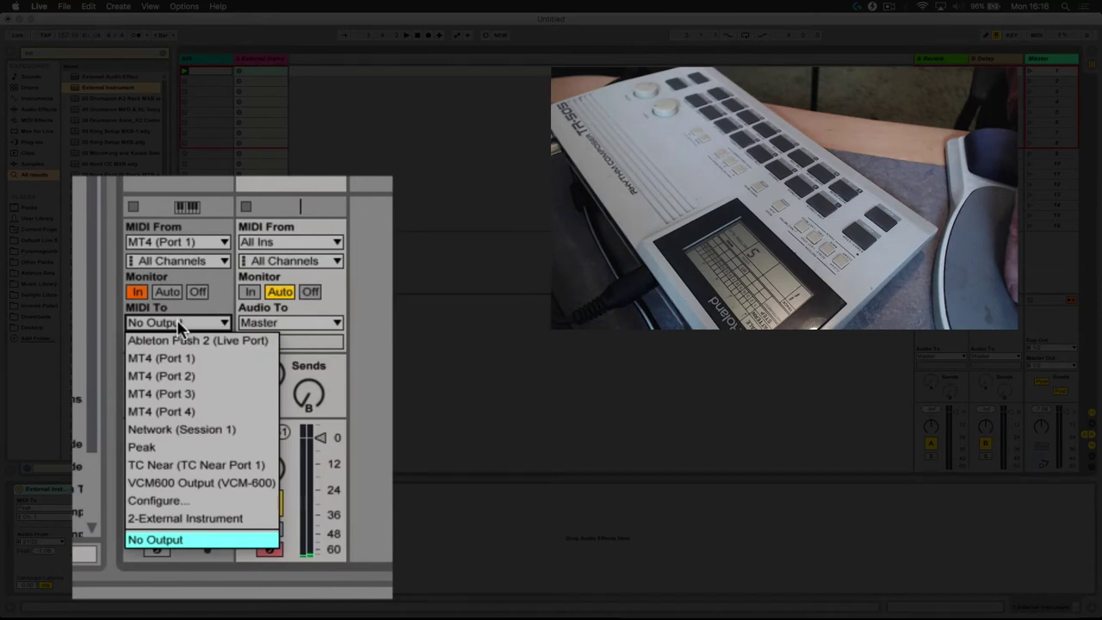
{"action": "left_click", "coordinate": [182, 447]}
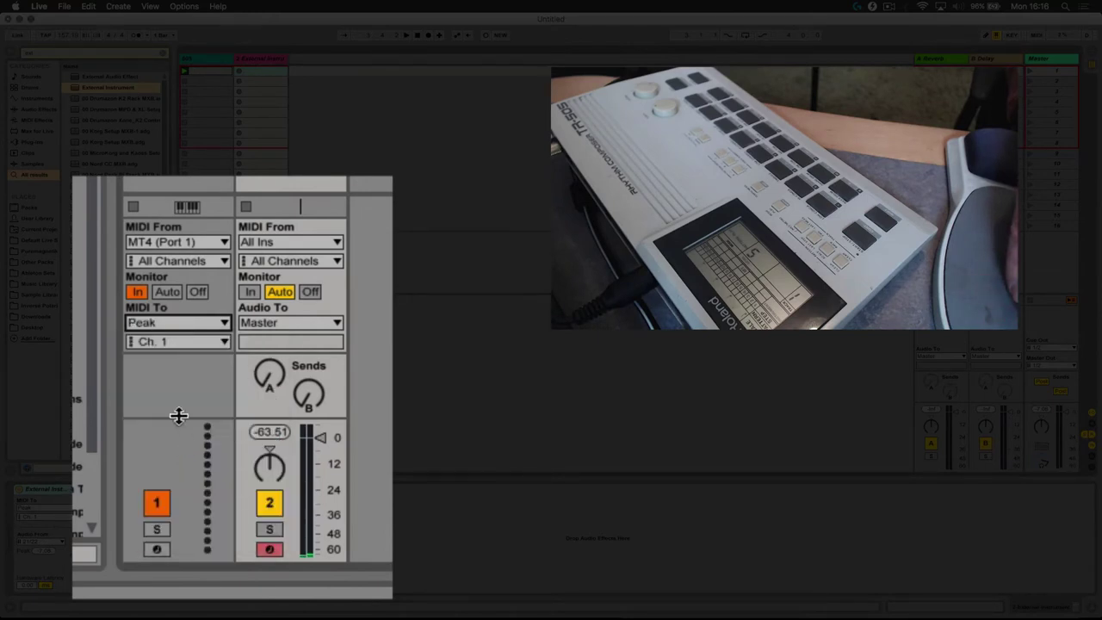
{"action": "left_click", "coordinate": [168, 293]}
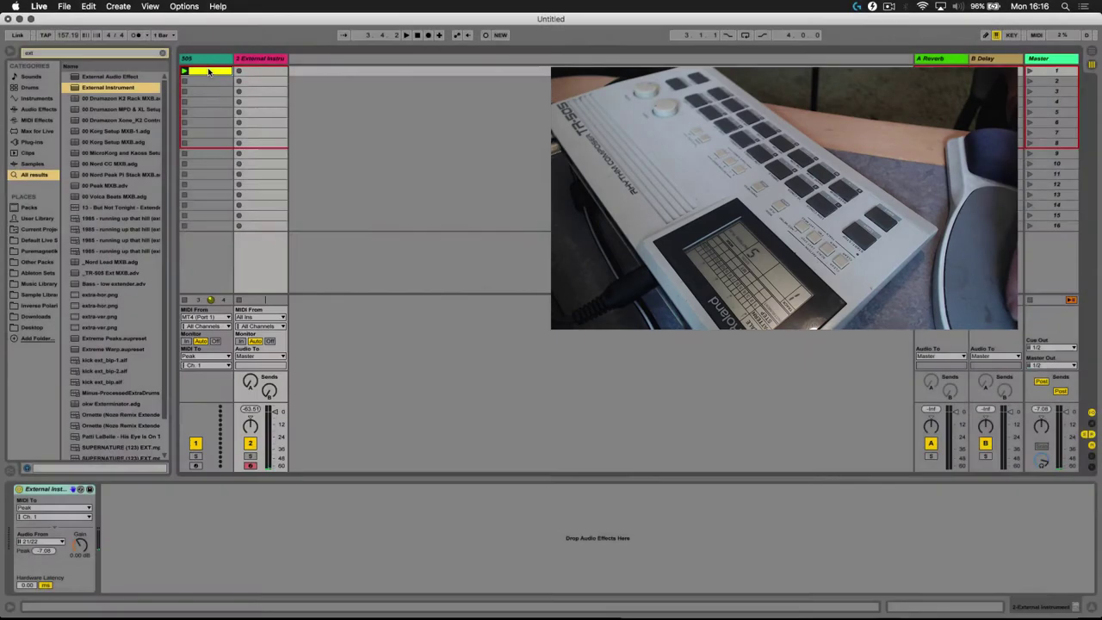
Review the Pitch Bend envelope of the 505 track's clip and the track's MIDI routing
{"action": "left_click", "coordinate": [208, 71]}
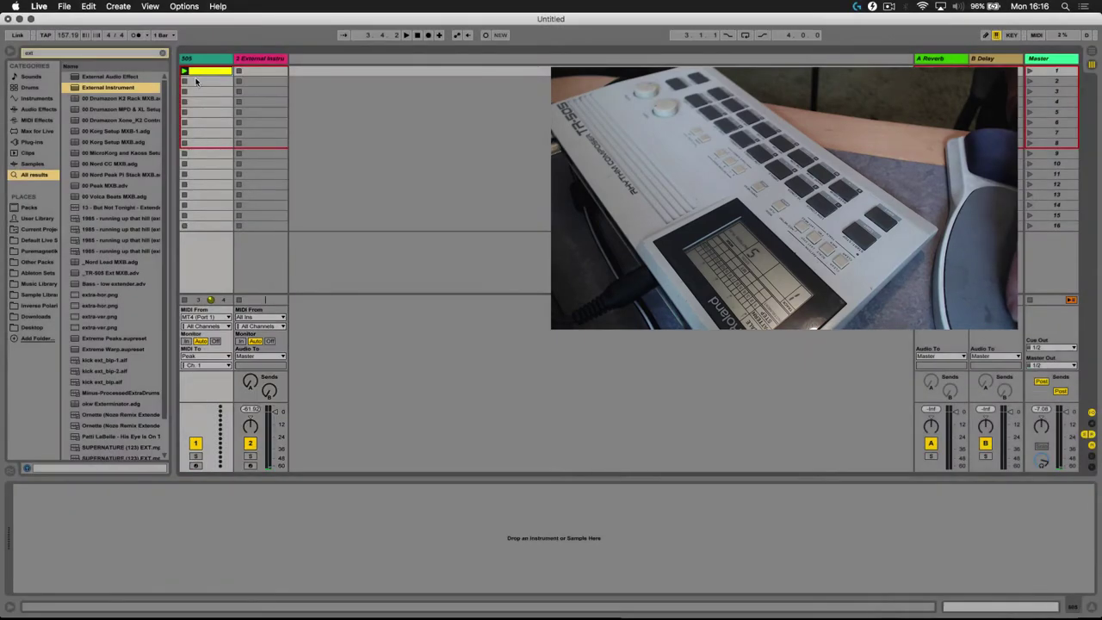
{"action": "left_click", "coordinate": [206, 73]}
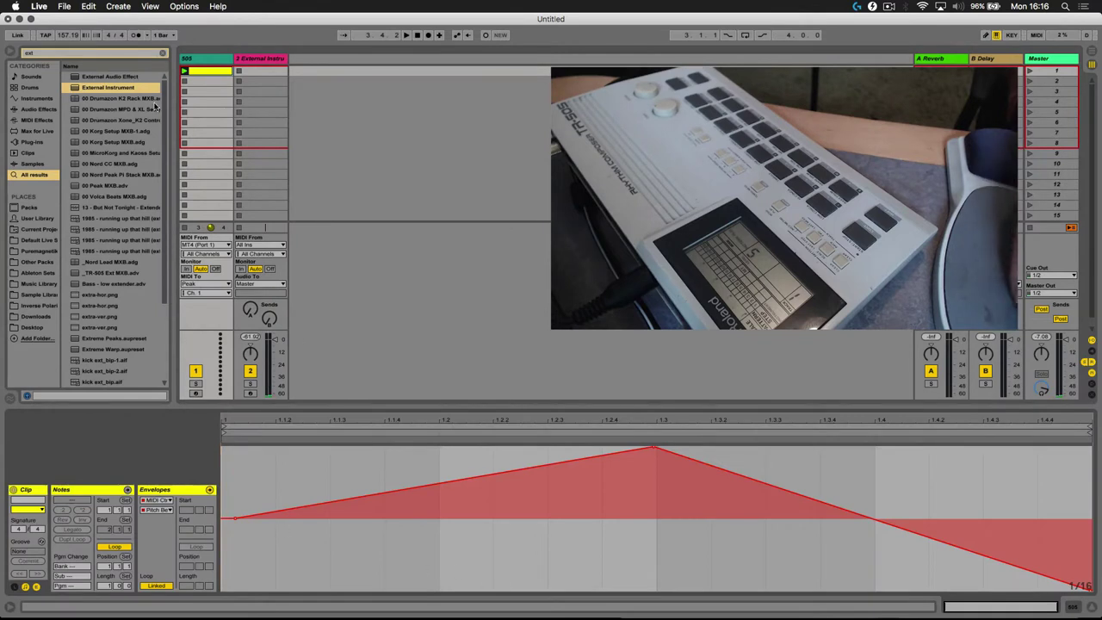
{"action": "left_click", "coordinate": [198, 61]}
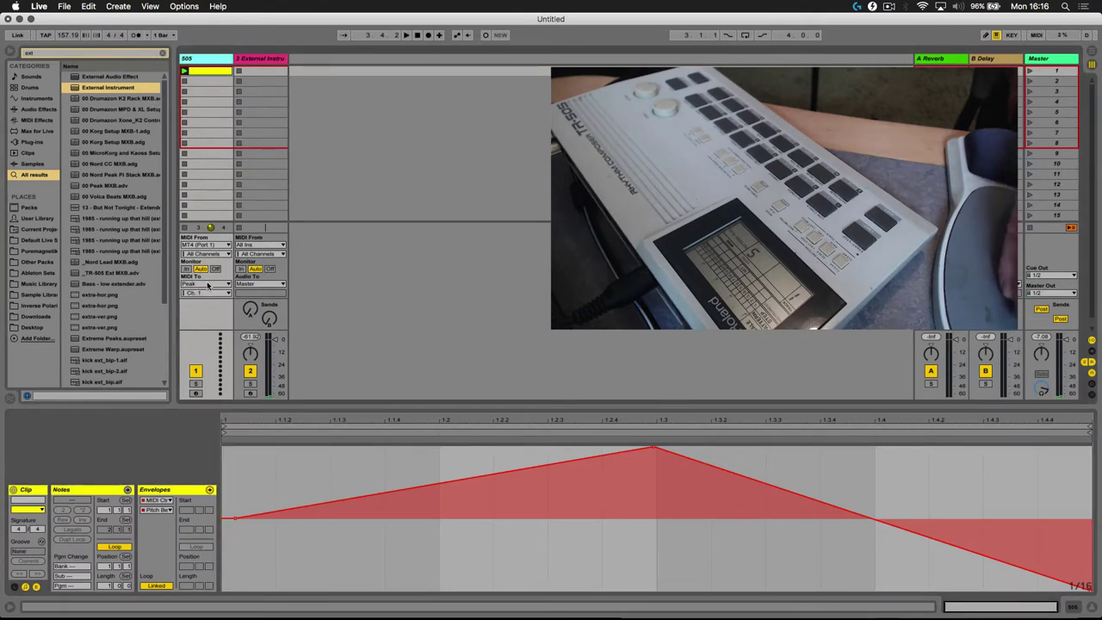
Stop and relaunch the 505 track's clip to audition it, and set the External Instrument track's monitoring to In
{"action": "left_click", "coordinate": [272, 59]}
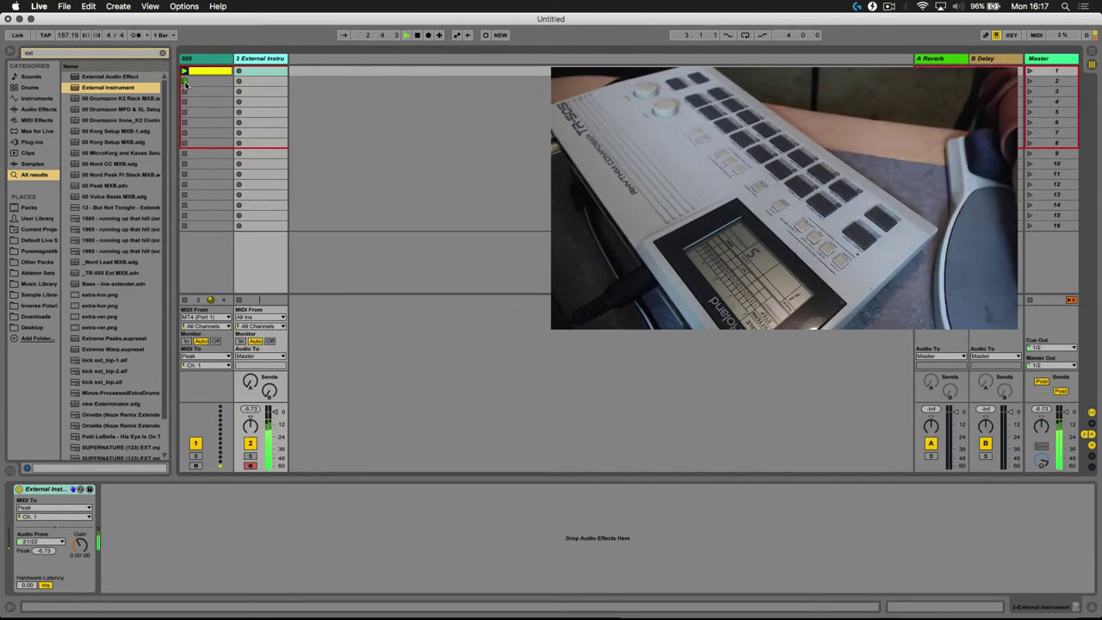
{"action": "left_click", "coordinate": [186, 84]}
{"action": "left_click", "coordinate": [183, 71]}
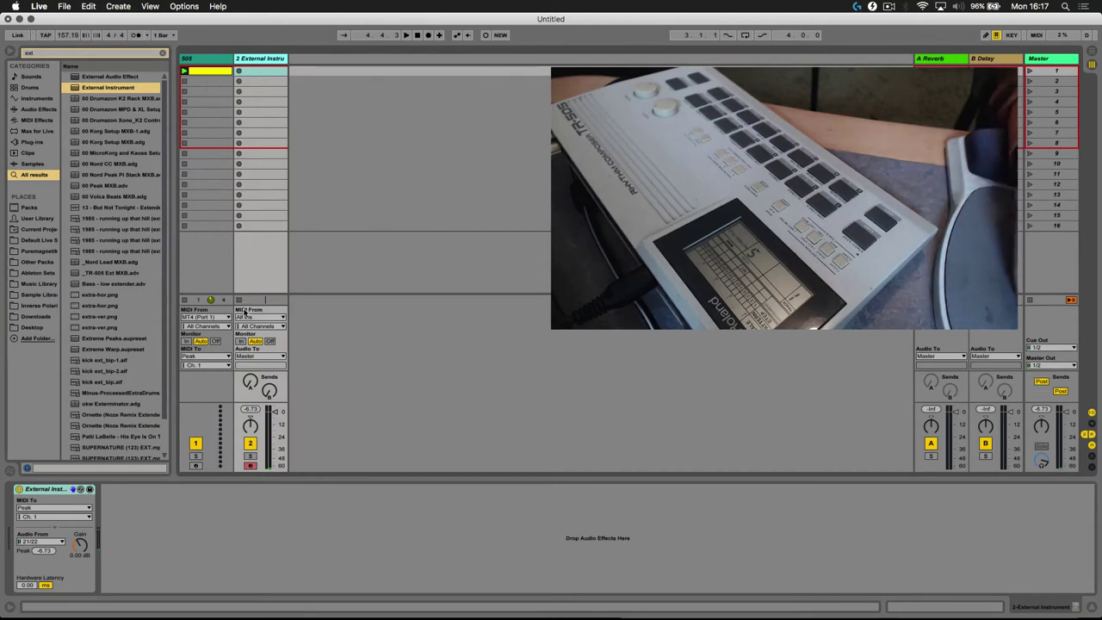
{"action": "left_click", "coordinate": [241, 341]}
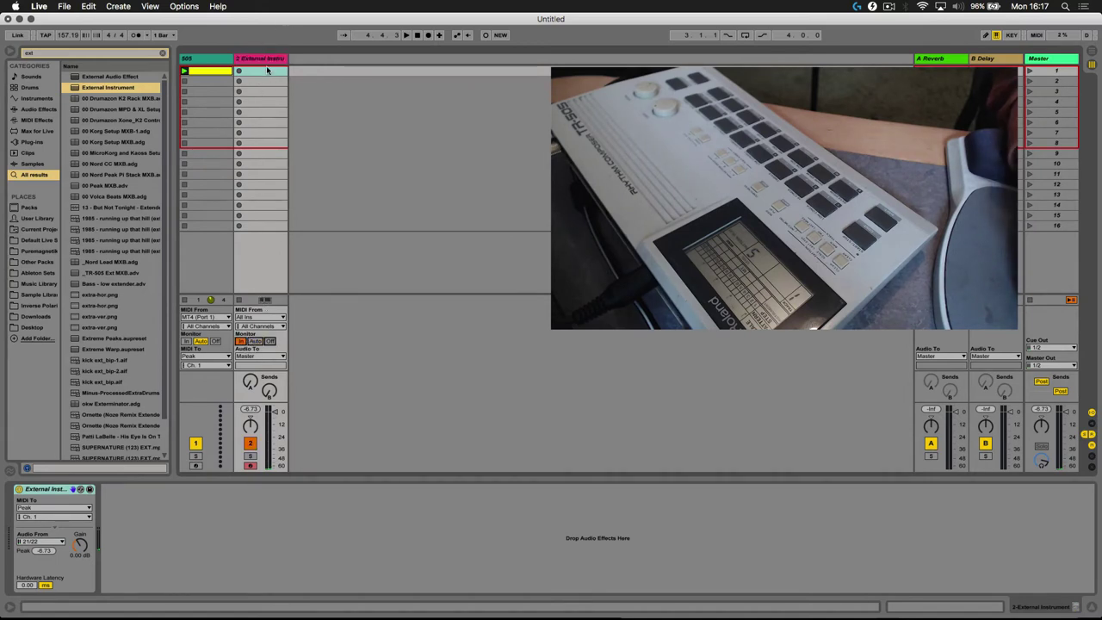
Draw a 1 - Modulation envelope in the 505 clip ramping from zero to maximum over the bar, and launch the clip
{"action": "left_click", "coordinate": [195, 78]}
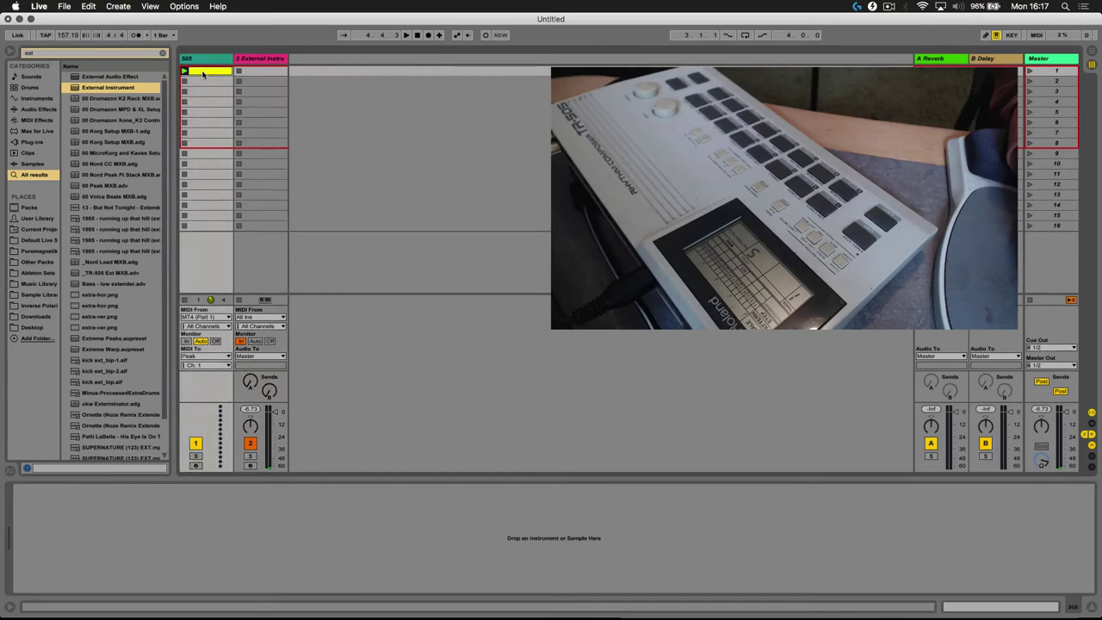
{"action": "left_click", "coordinate": [194, 76]}
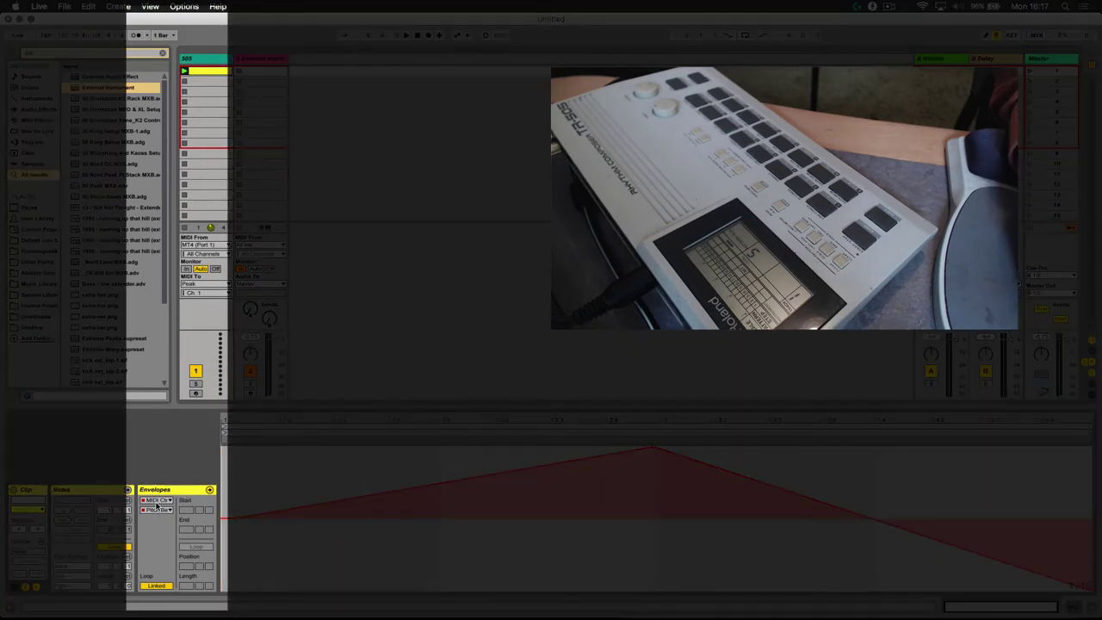
{"action": "left_click", "coordinate": [157, 507]}
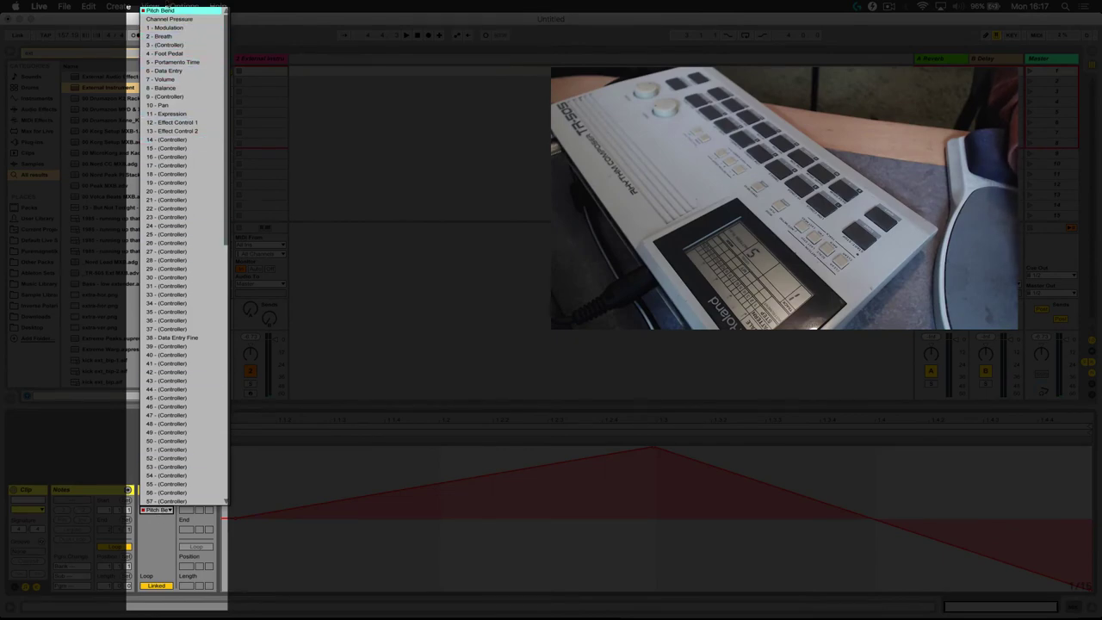
{"action": "left_click", "coordinate": [165, 27]}
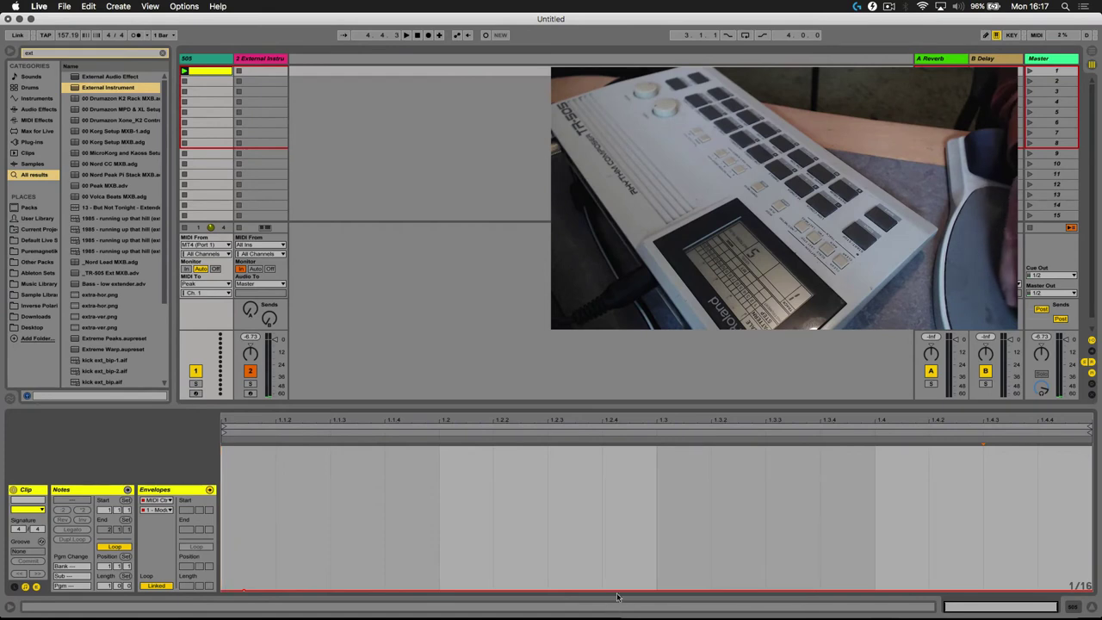
{"action": "left_click_drag", "start_coordinate": [649, 583], "coordinate": [649, 519]}
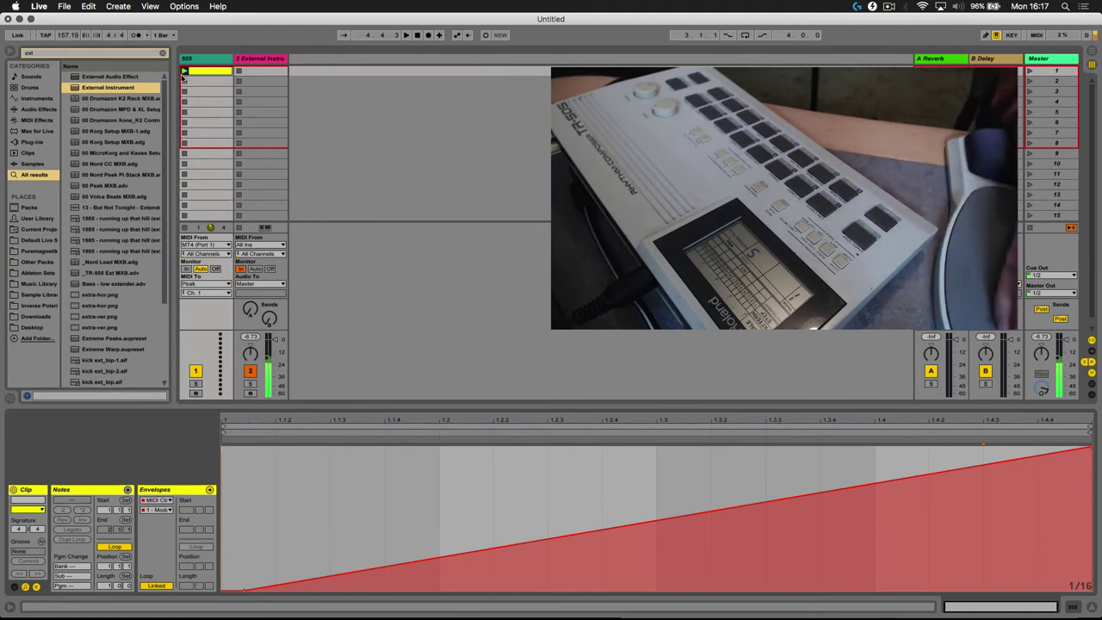
{"action": "left_click", "coordinate": [184, 72]}
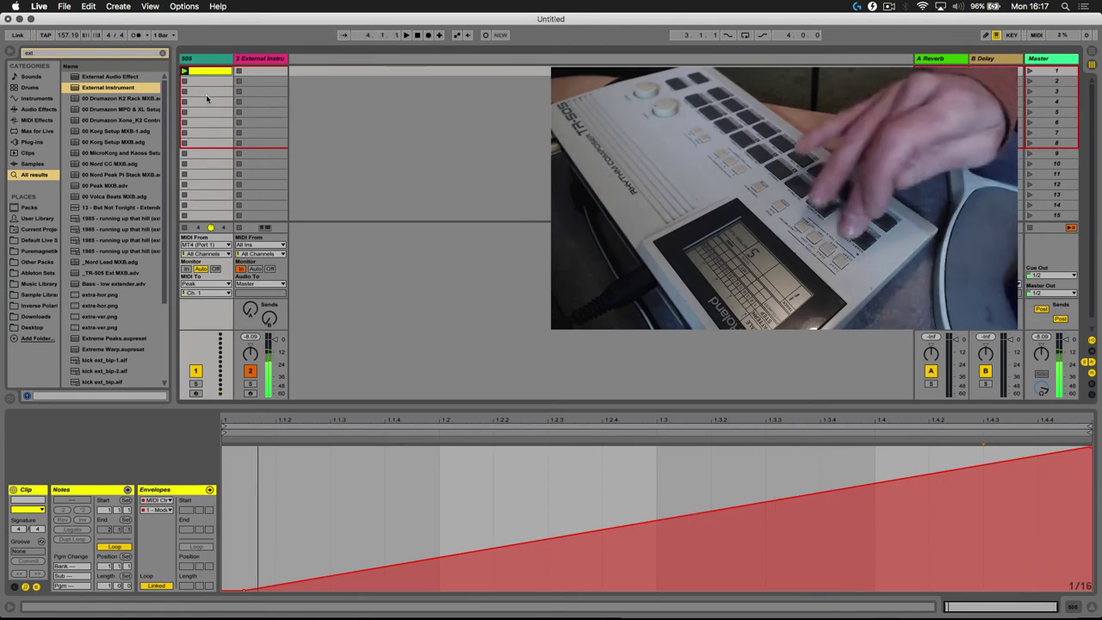
Give the 505 clip an unlinked 8-bar envelope for controller 29, rising from zero to maximum at bar 5 and falling back to zero at the end
{"action": "left_click", "coordinate": [156, 511]}
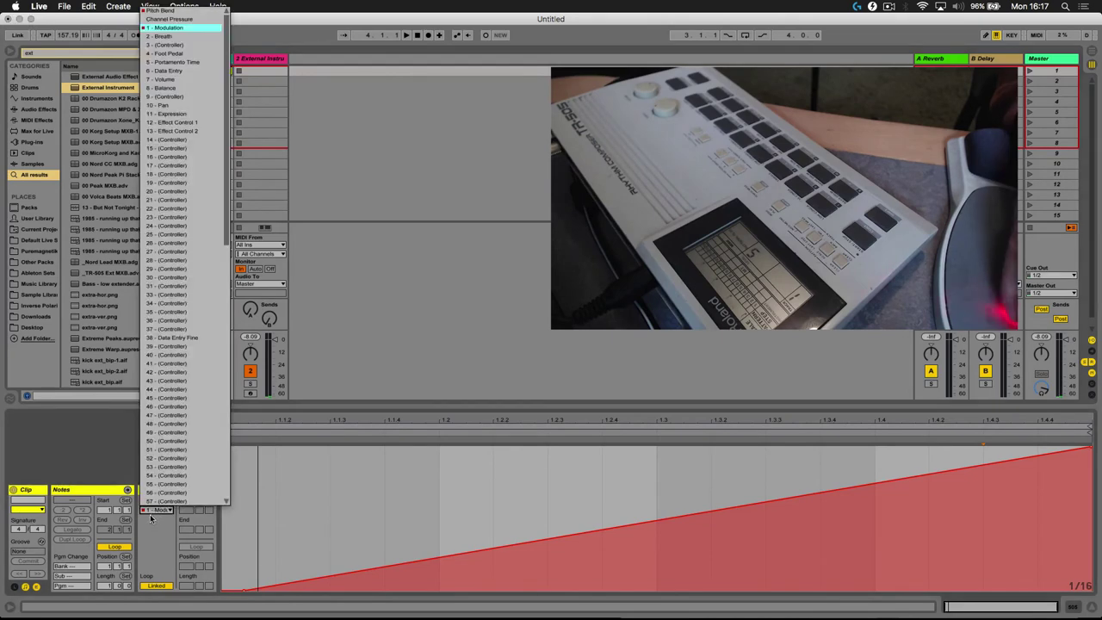
{"action": "left_click", "coordinate": [168, 269]}
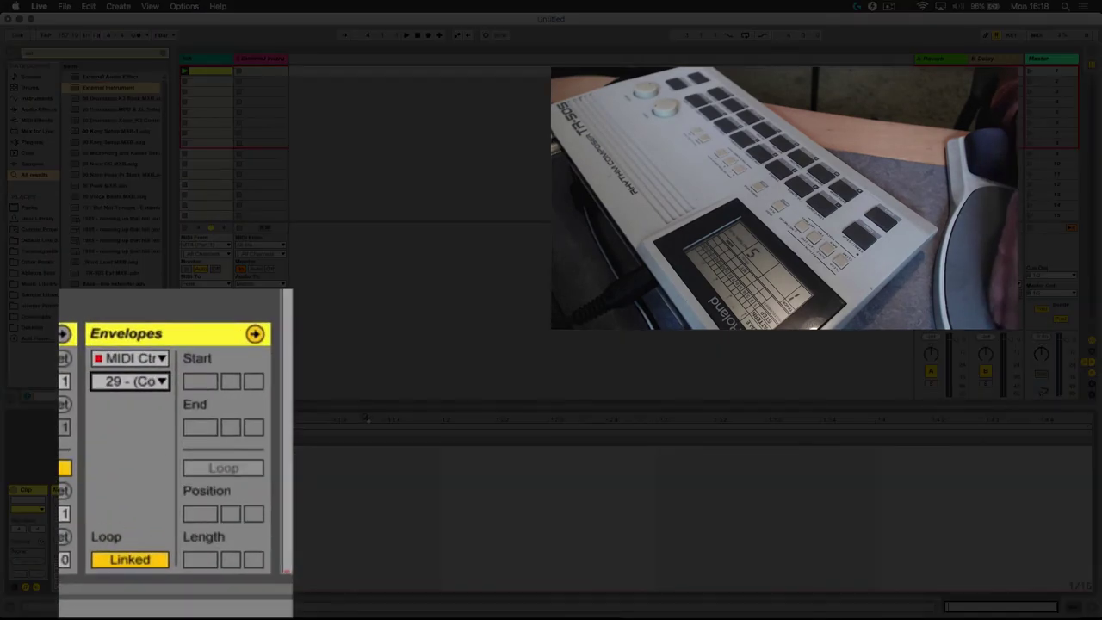
{"action": "left_click", "coordinate": [114, 558]}
{"action": "left_click", "coordinate": [188, 559]}
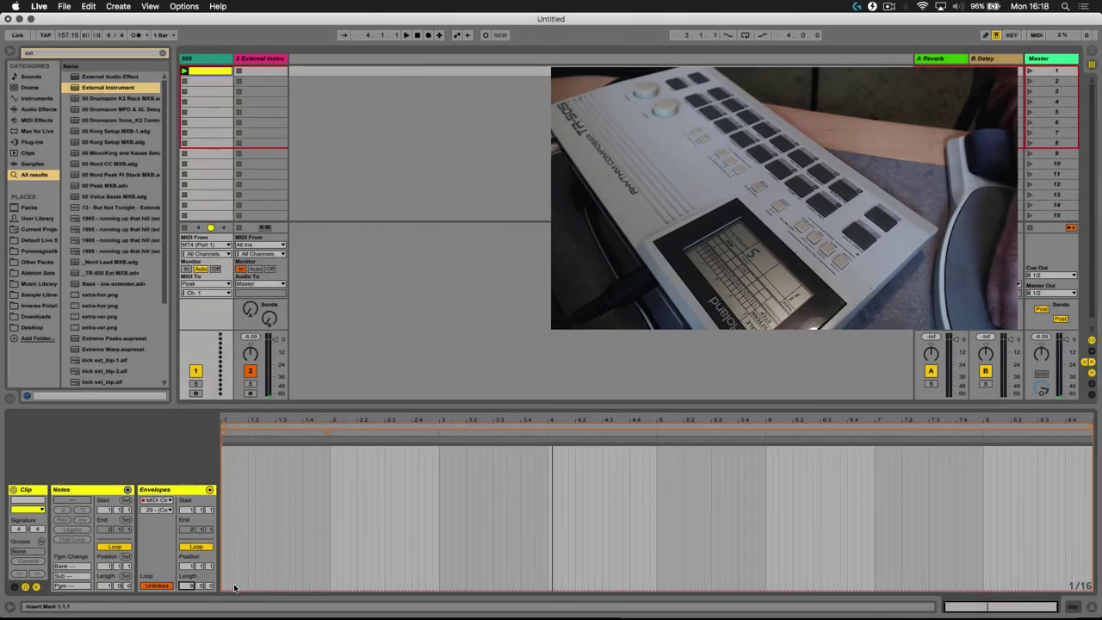
{"action": "type", "text": "8"}
{"action": "left_click_drag", "start_coordinate": [247, 592], "coordinate": [667, 447]}
{"action": "left_click_drag", "start_coordinate": [913, 445], "coordinate": [1082, 591]}
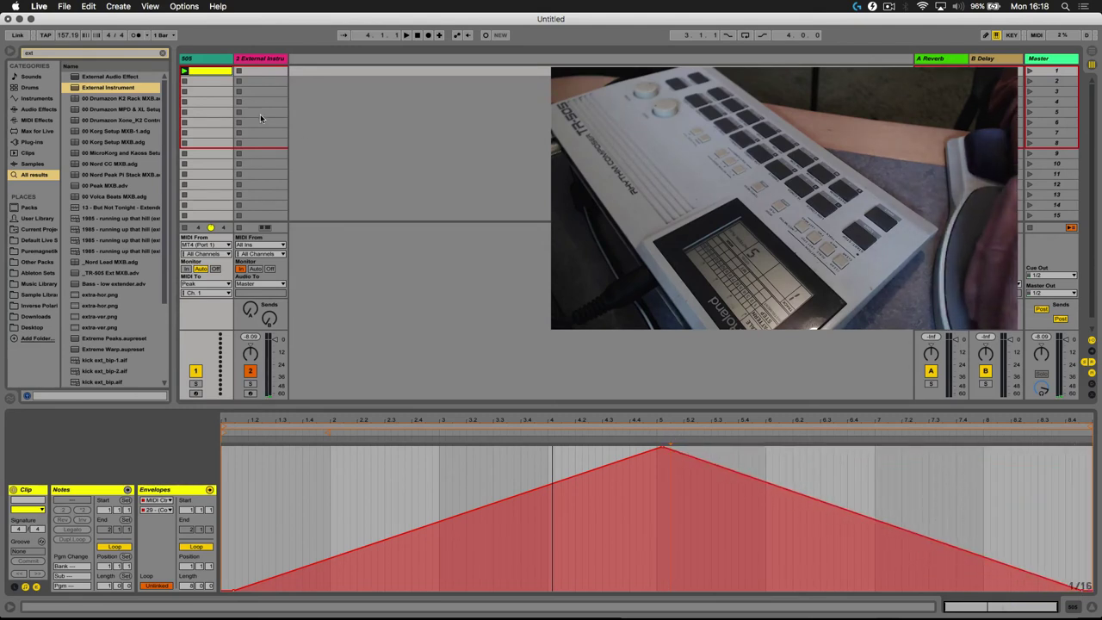